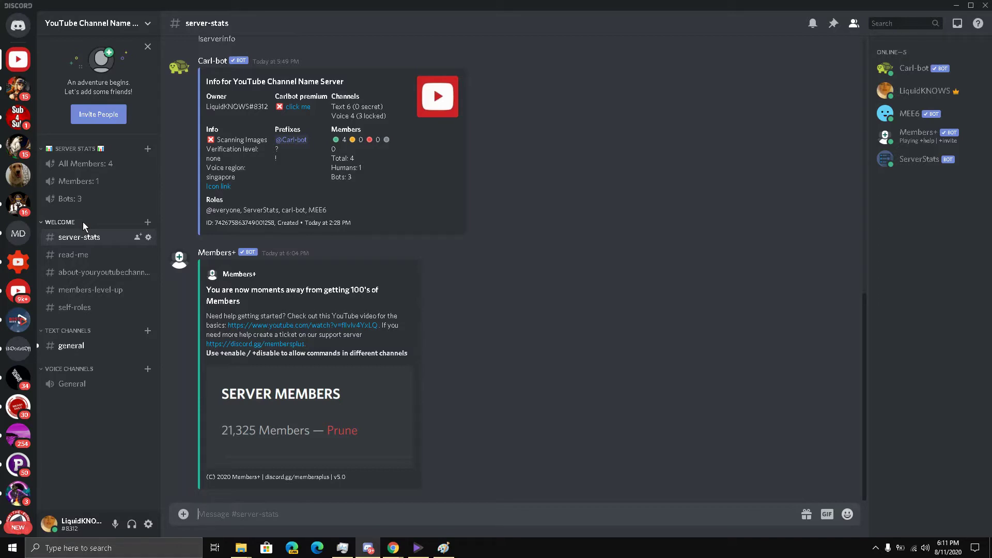
# Step: Create a category named Community in the server and move it directly above the Text Channels category
pyautogui.click(93, 24)
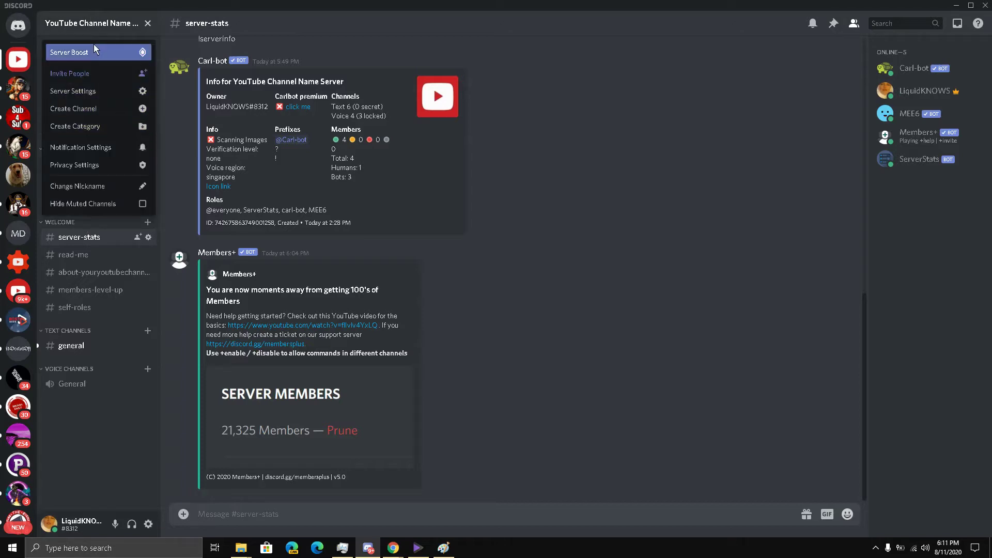
pyautogui.click(76, 126)
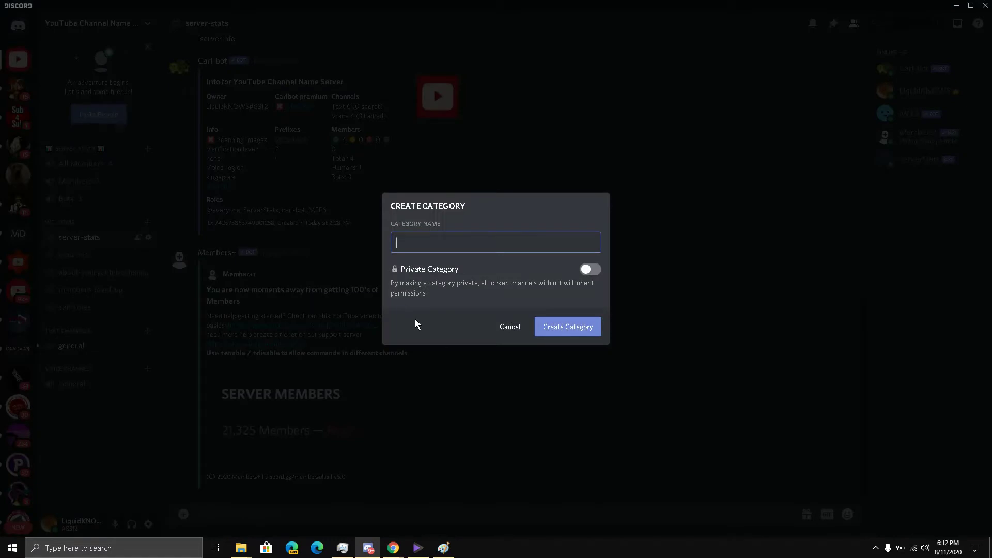
pyautogui.write('Community')
pyautogui.click(568, 326)
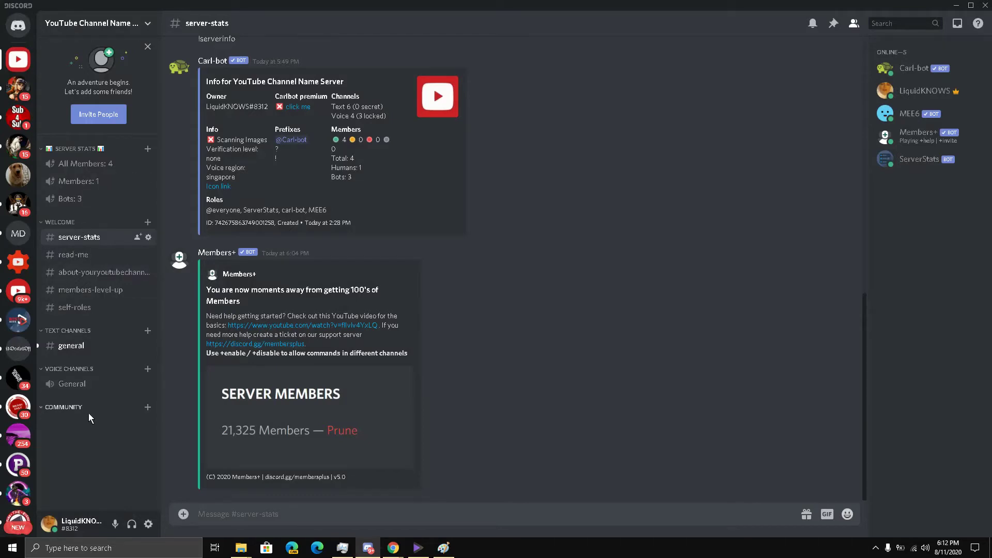
pyautogui.moveTo(83, 407); pyautogui.dragTo(100, 327)
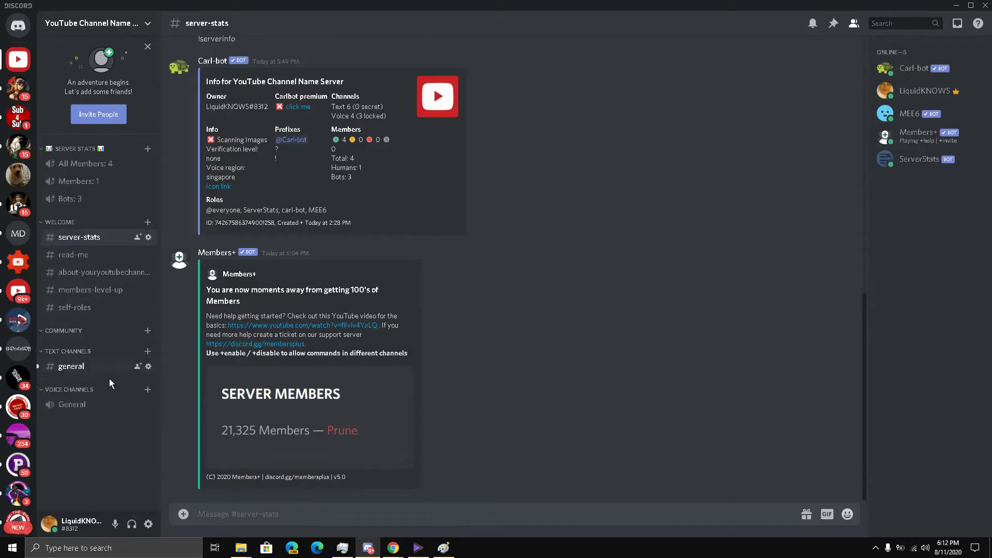
# Step: Delete the Text Channels category from the server
pyautogui.rightClick(108, 352)
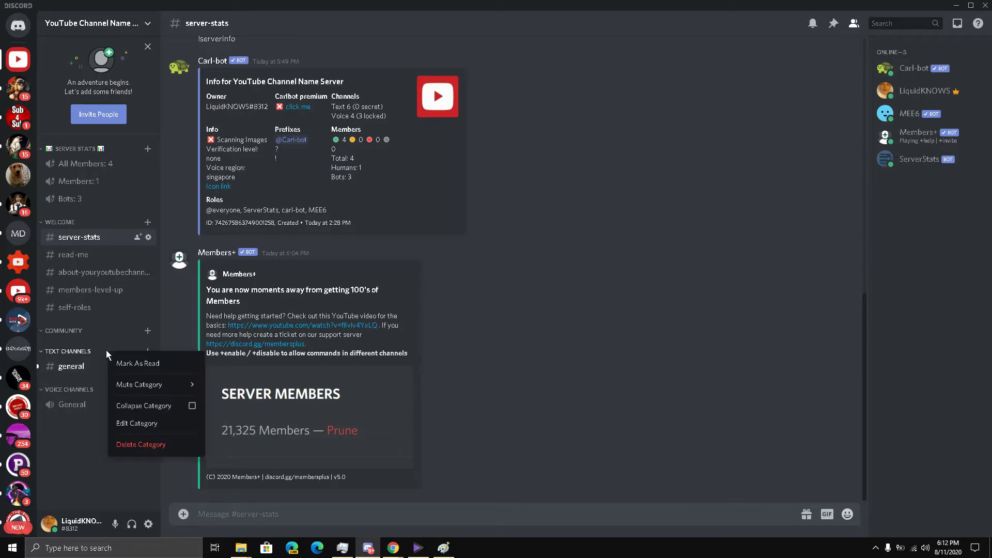
pyautogui.click(122, 446)
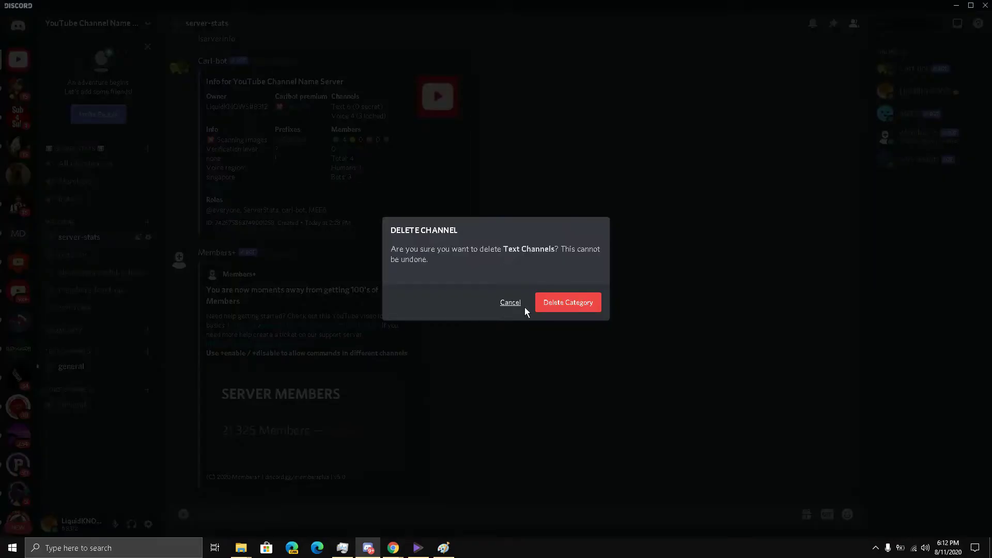
pyautogui.click(544, 306)
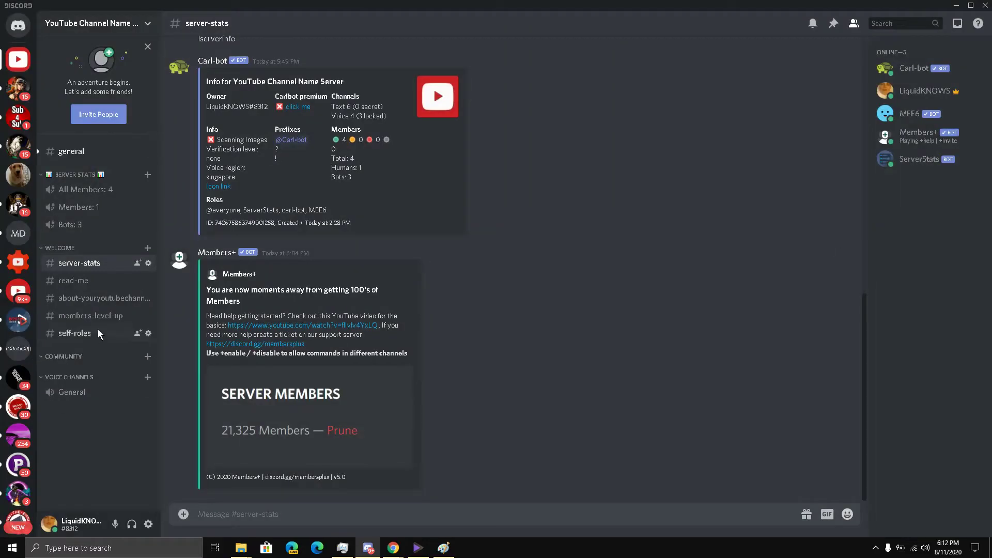
# Step: Add the text channels general-chat and memes to the Community category and open memes
pyautogui.click(148, 357)
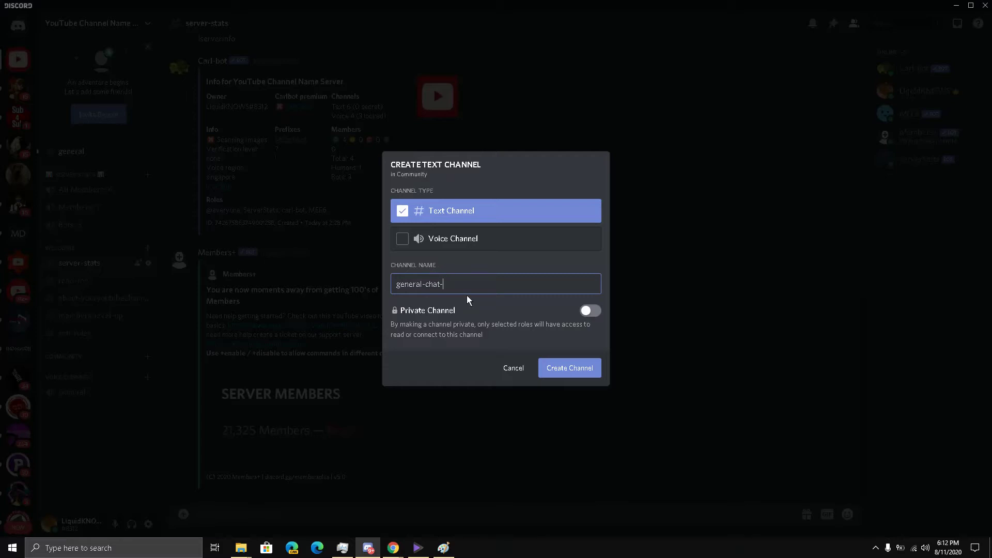
pyautogui.click(572, 370)
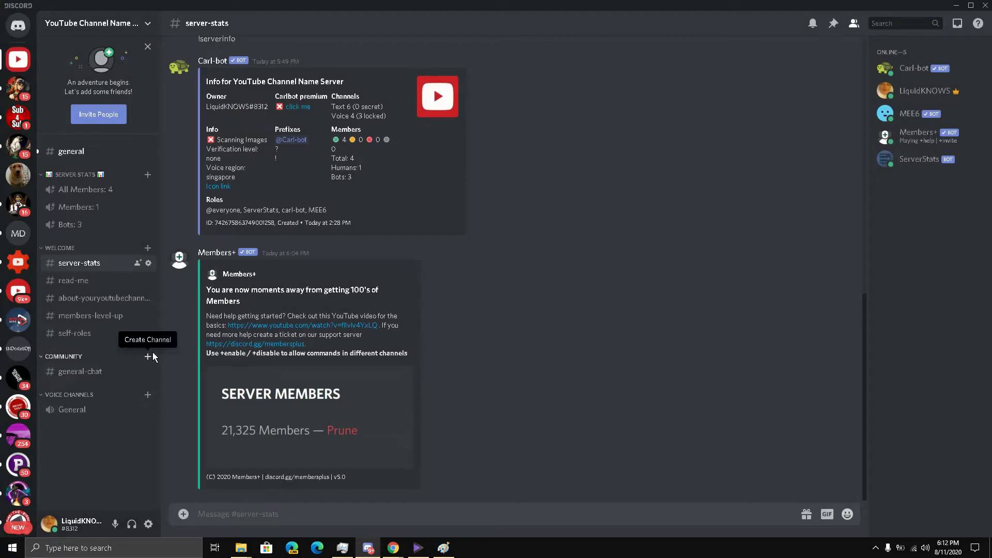
pyautogui.click(148, 357)
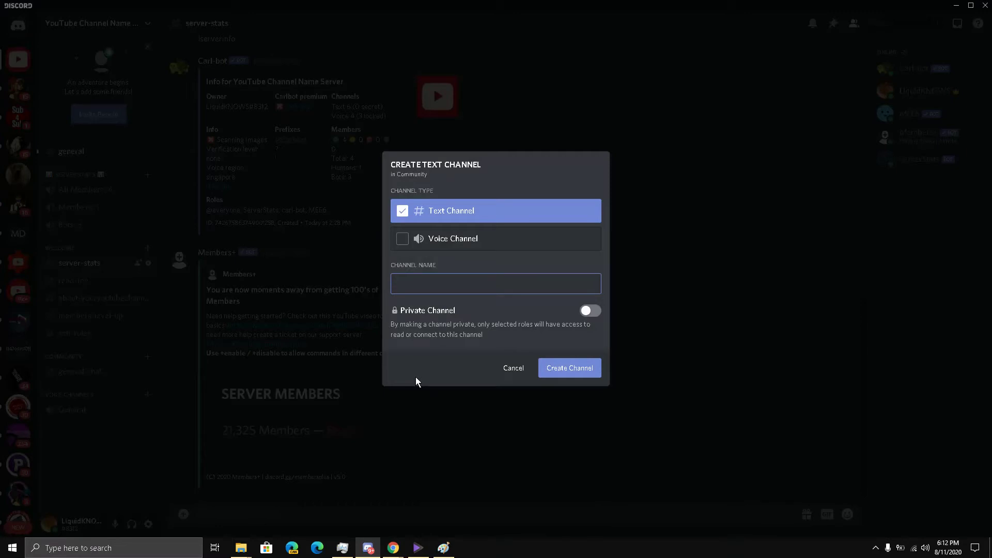
pyautogui.write('memes-s')
pyautogui.click(567, 377)
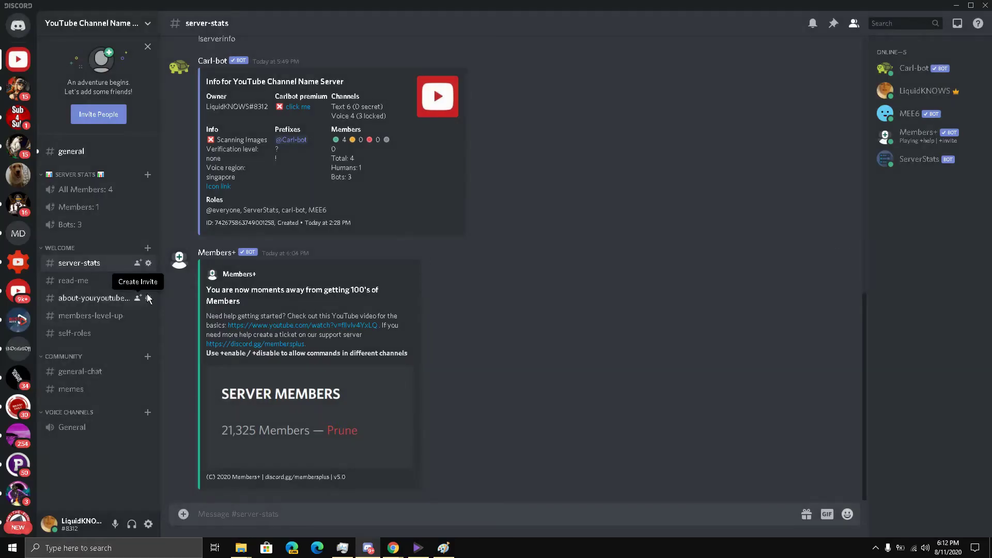
pyautogui.click(120, 389)
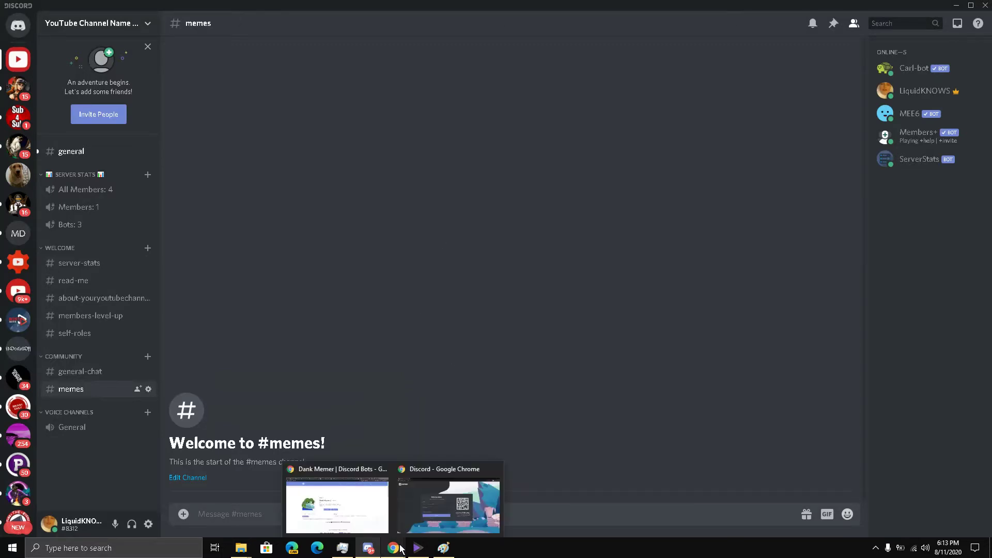
# Step: Switch to Chrome and start inviting the Dank Memer bot from its top.gg page
pyautogui.click(323, 521)
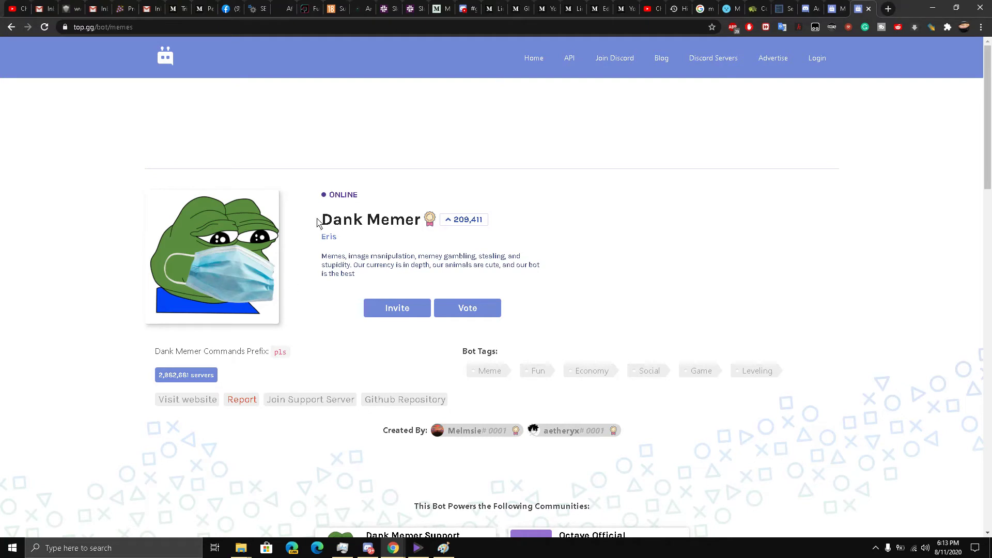
pyautogui.scroll(-3, 320, 243)
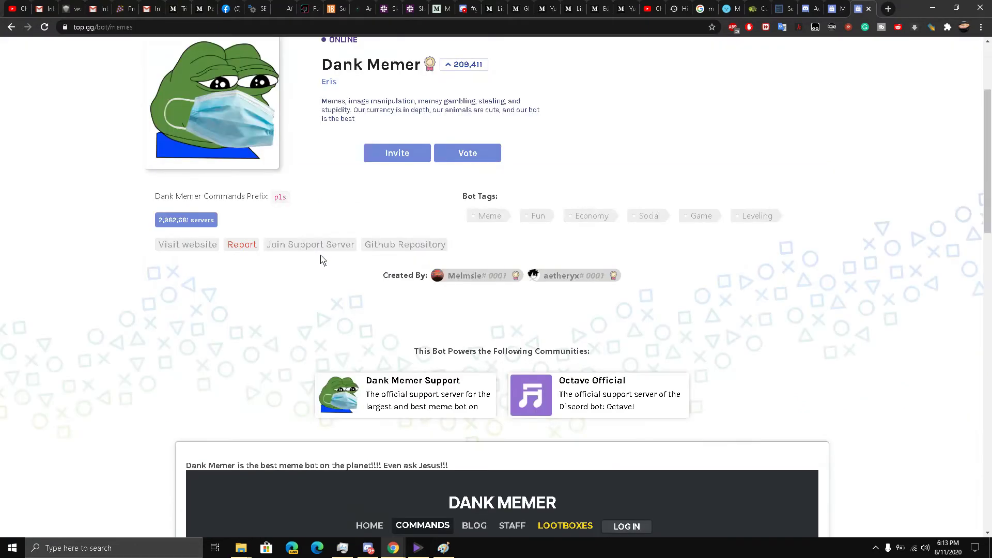
pyautogui.scroll(3, 336, 269)
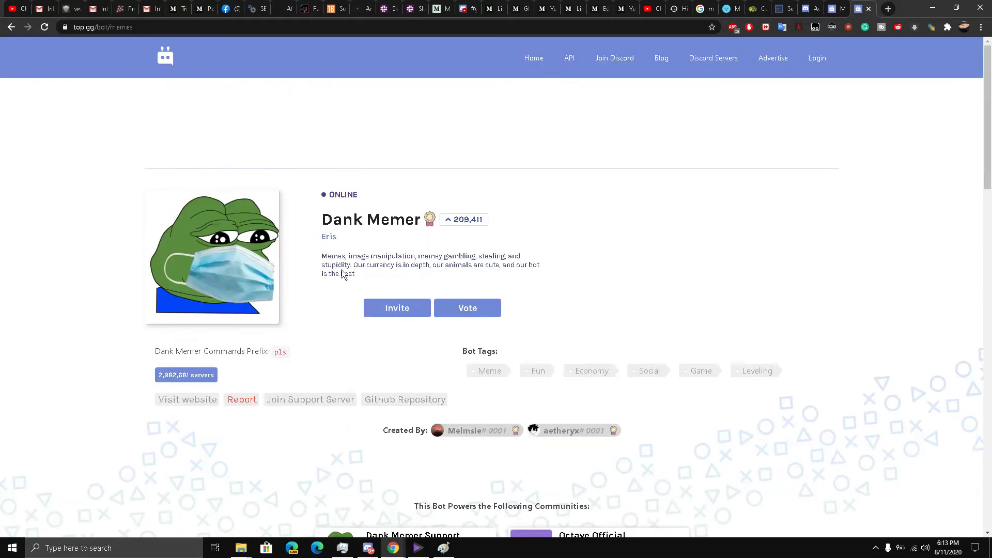
pyautogui.click(394, 316)
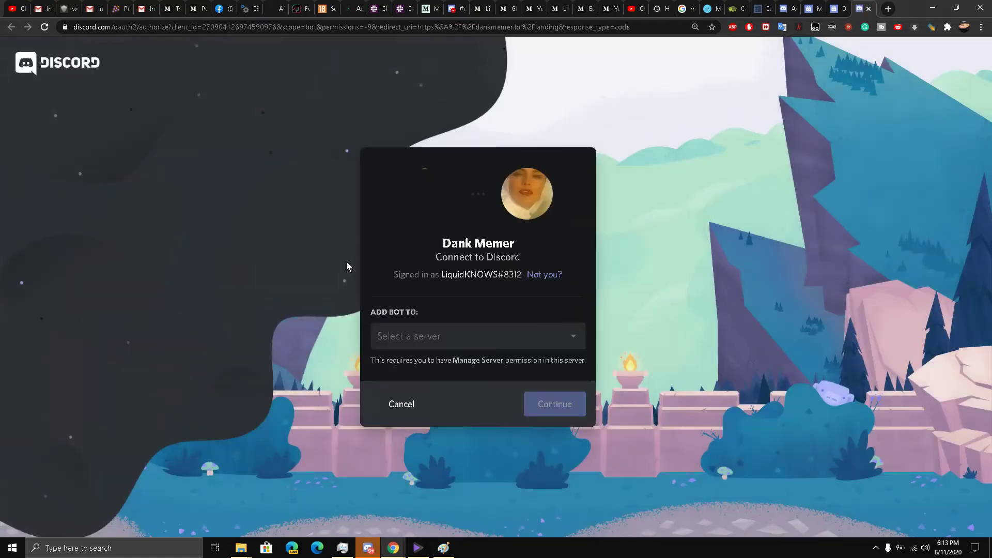
# Step: Add Dank Memer to YouTube Channel Name Server, authorizing all requested permissions and completing the captcha
pyautogui.click(395, 343)
pyautogui.scroll(-3, 467, 378)
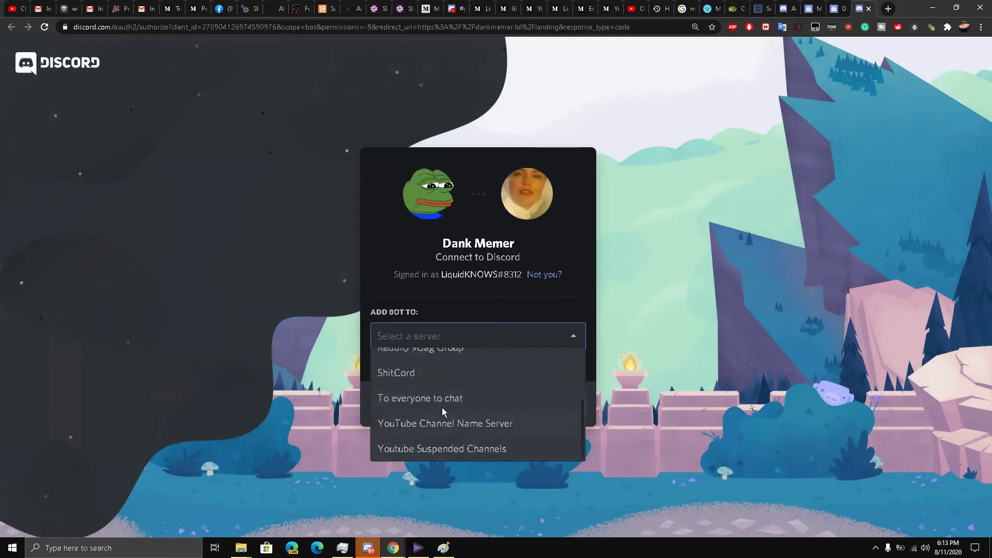
pyautogui.scroll(2, 444, 409)
pyautogui.scroll(-2, 446, 414)
pyautogui.click(449, 423)
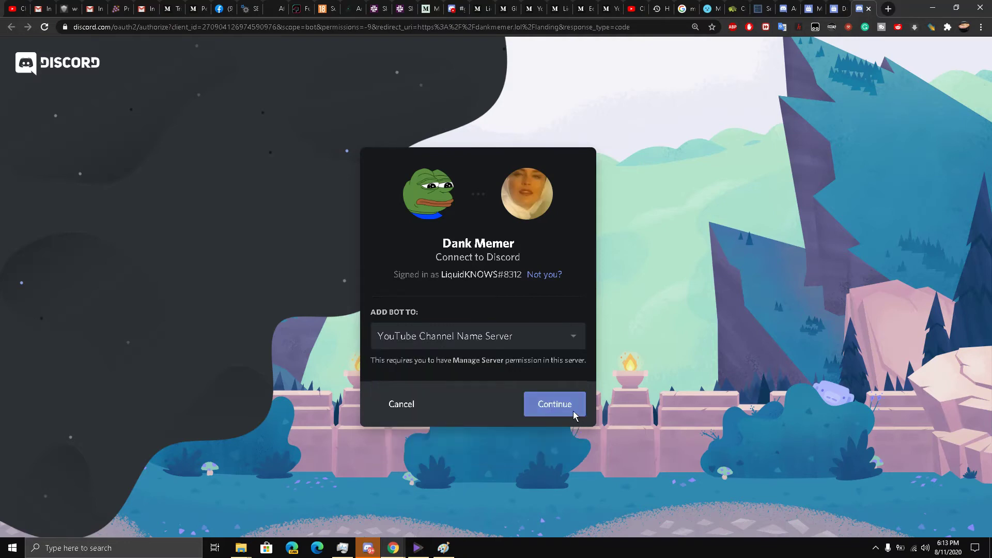
pyautogui.click(574, 413)
pyautogui.scroll(-5, 437, 354)
pyautogui.scroll(-5, 437, 354)
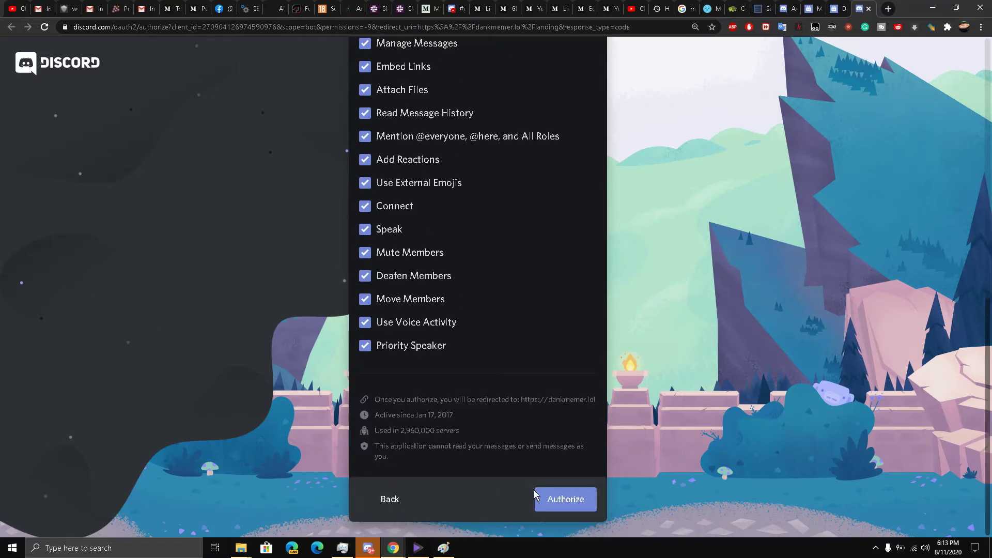
pyautogui.click(555, 504)
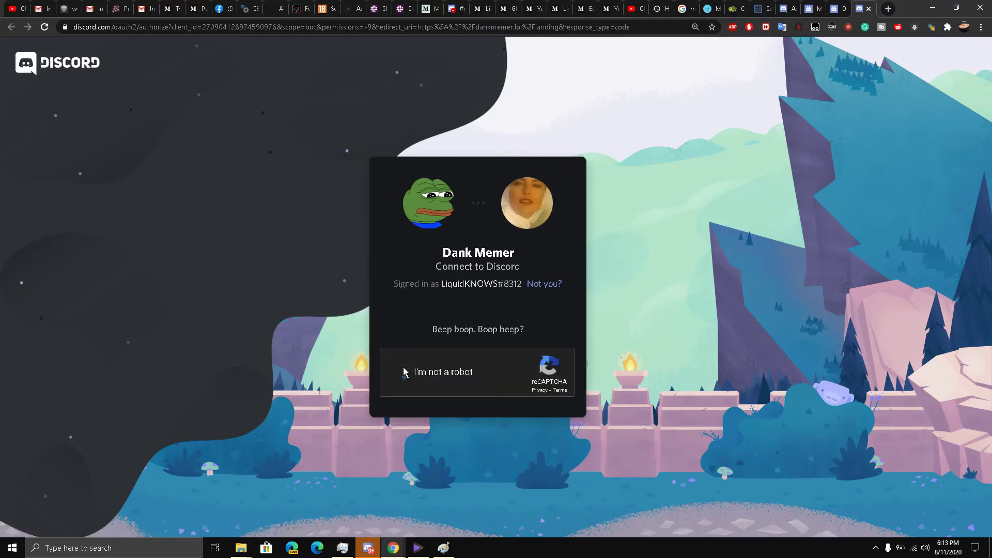
pyautogui.click(404, 370)
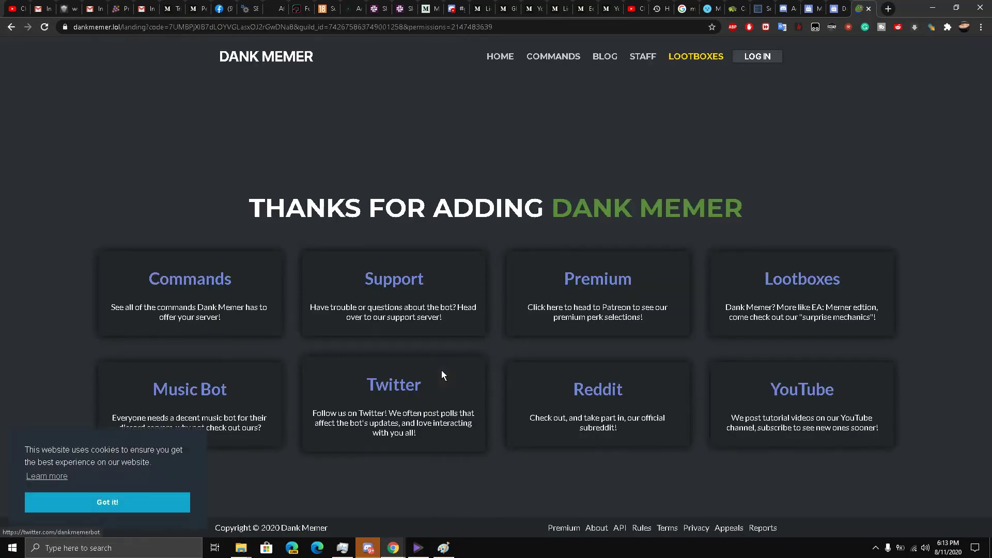
# Step: Open Dank Memer's command list on its website, check the memes channel in Discord and return to the list
pyautogui.click(208, 276)
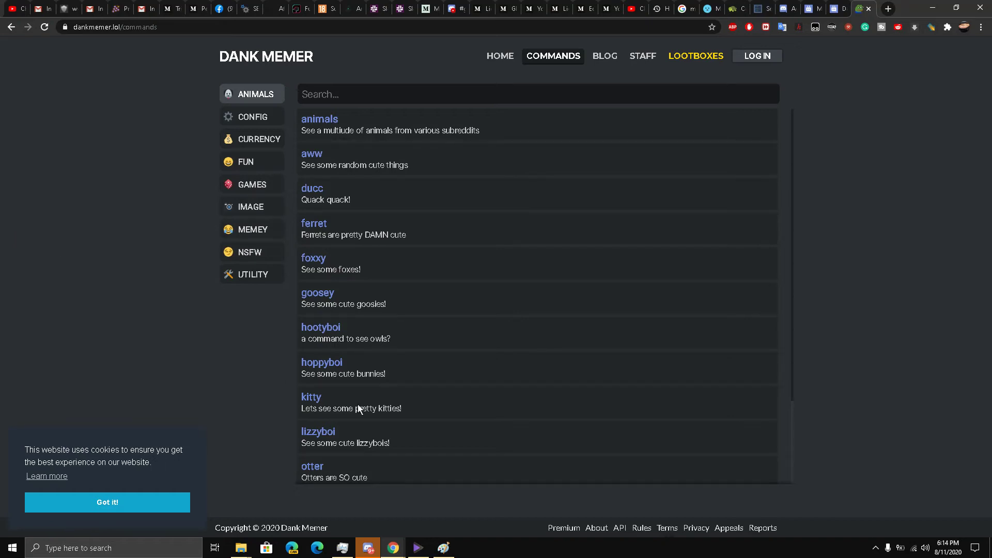
pyautogui.click(341, 510)
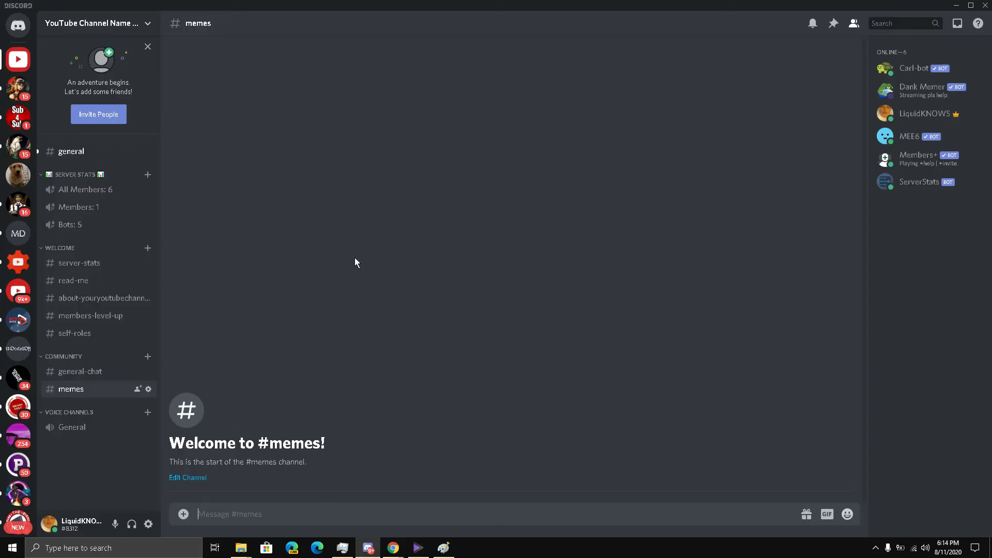
pyautogui.moveTo(393, 547)
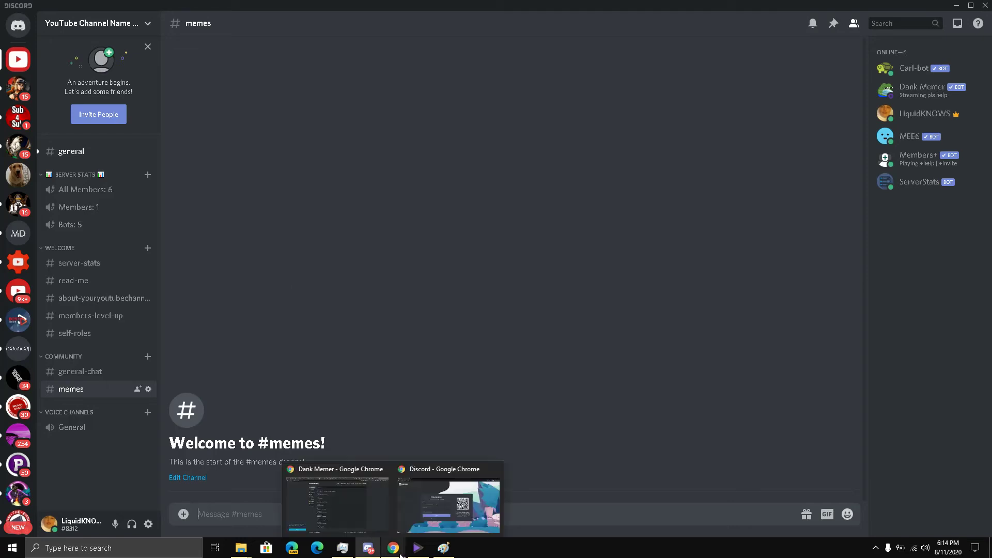
pyautogui.click(349, 500)
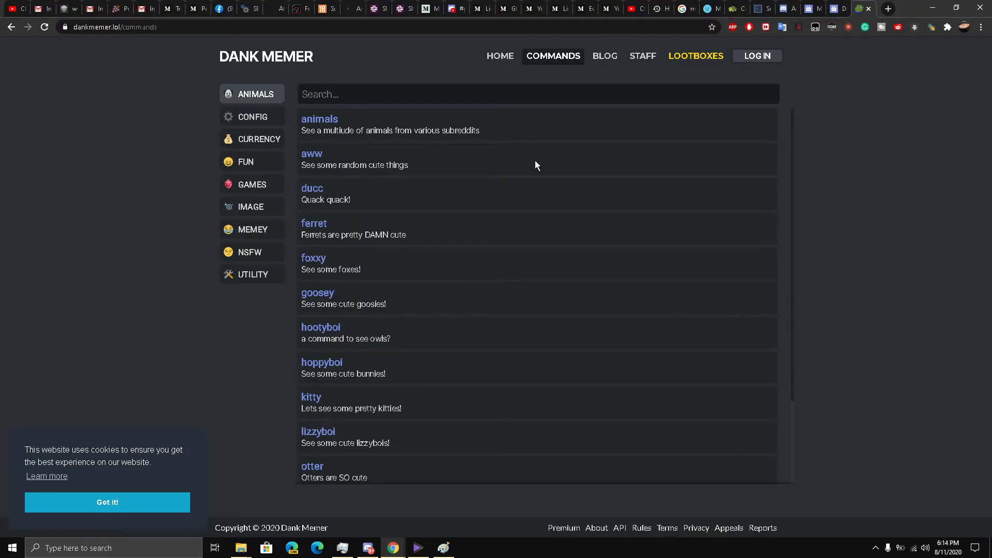
# Step: Examine the usage and permissions of the automeme command in the Config category and switch back to Discord
pyautogui.click(268, 138)
pyautogui.click(267, 120)
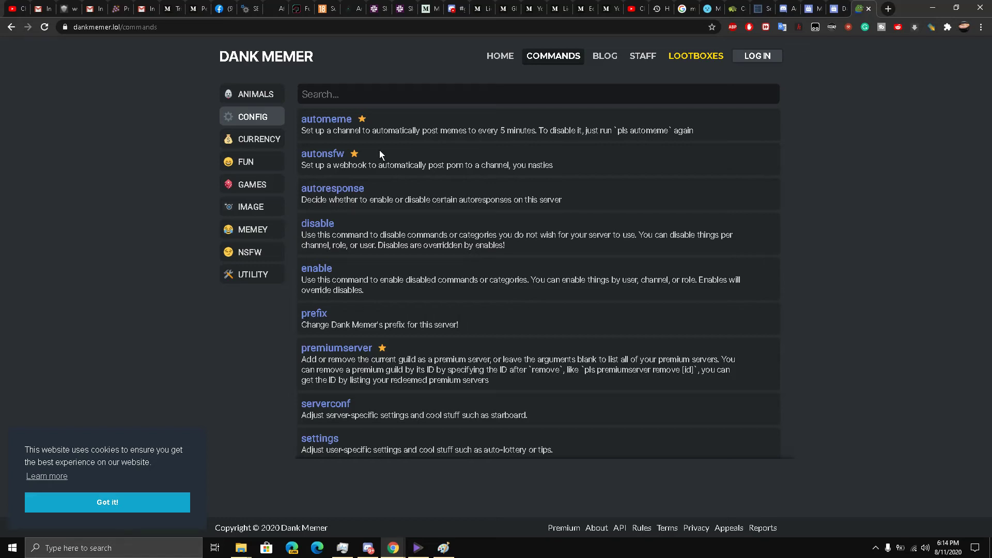
pyautogui.click(340, 122)
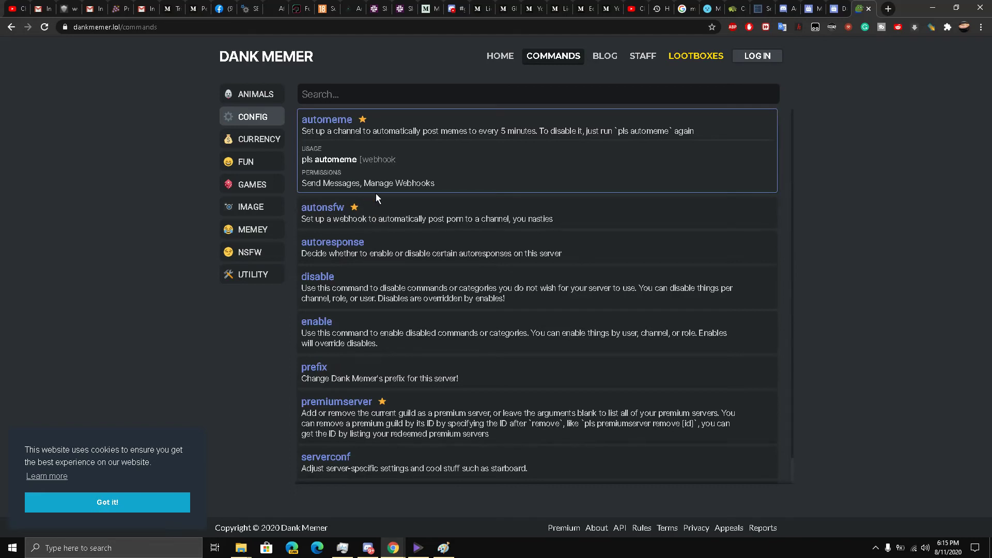
pyautogui.click(367, 160)
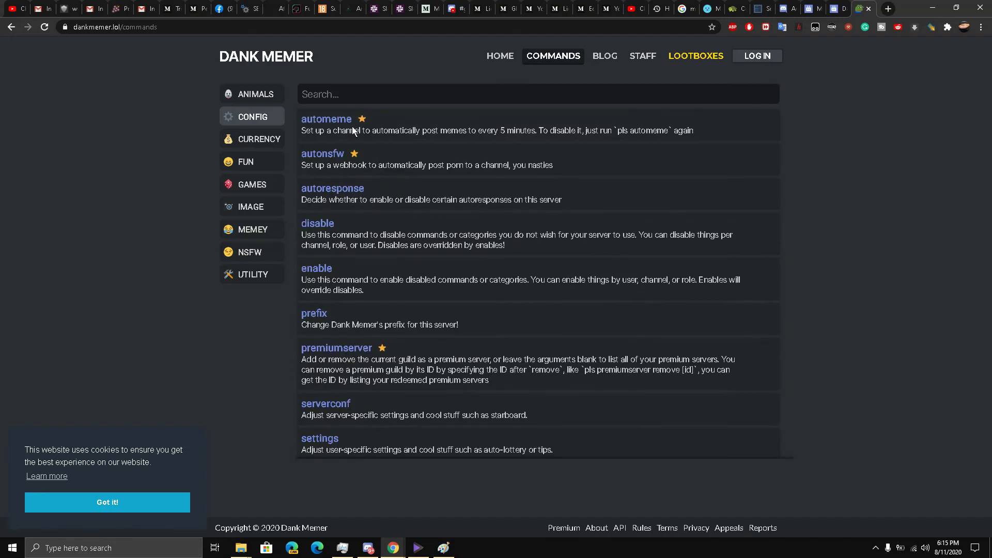
pyautogui.click(335, 126)
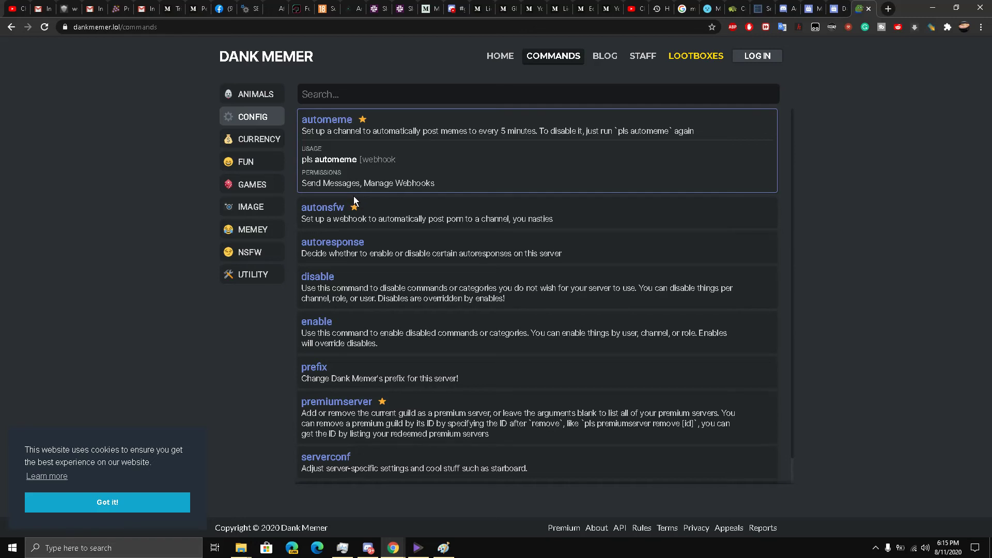
pyautogui.click(837, 6)
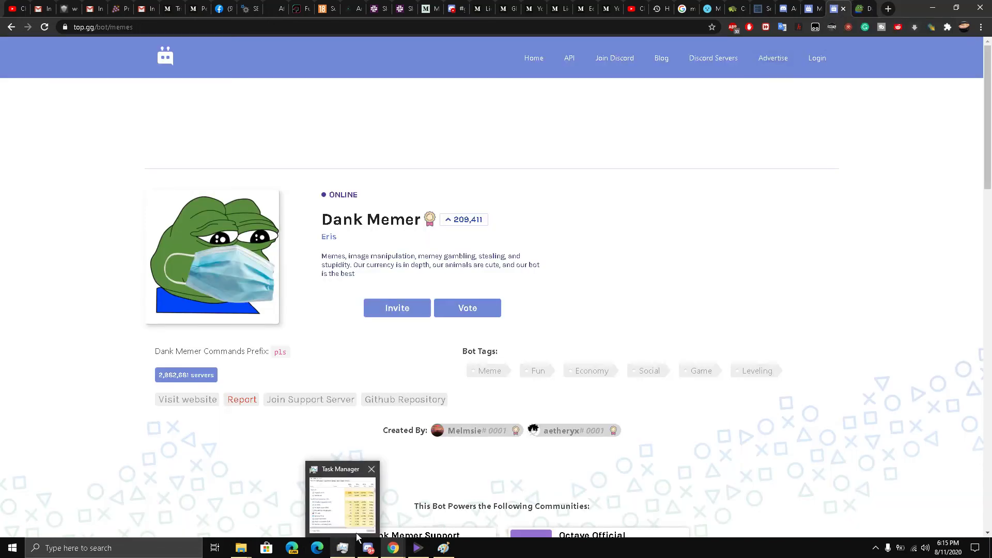
pyautogui.click(368, 548)
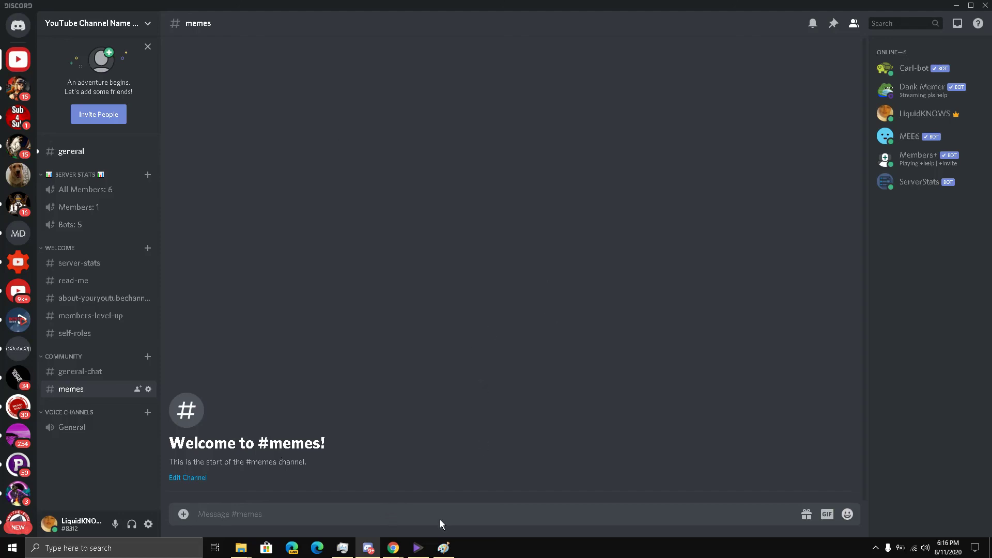
pyautogui.click(876, 548)
pyautogui.click(877, 506)
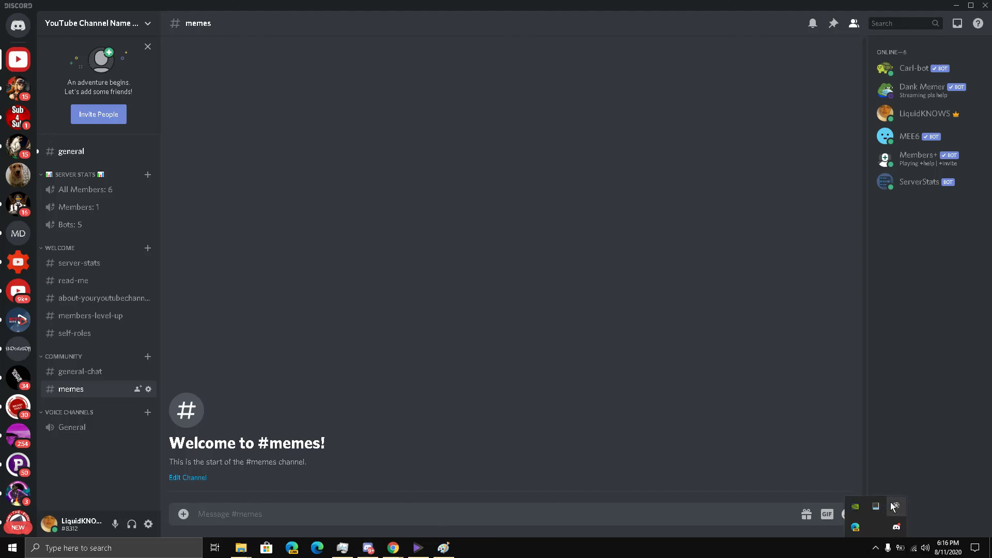